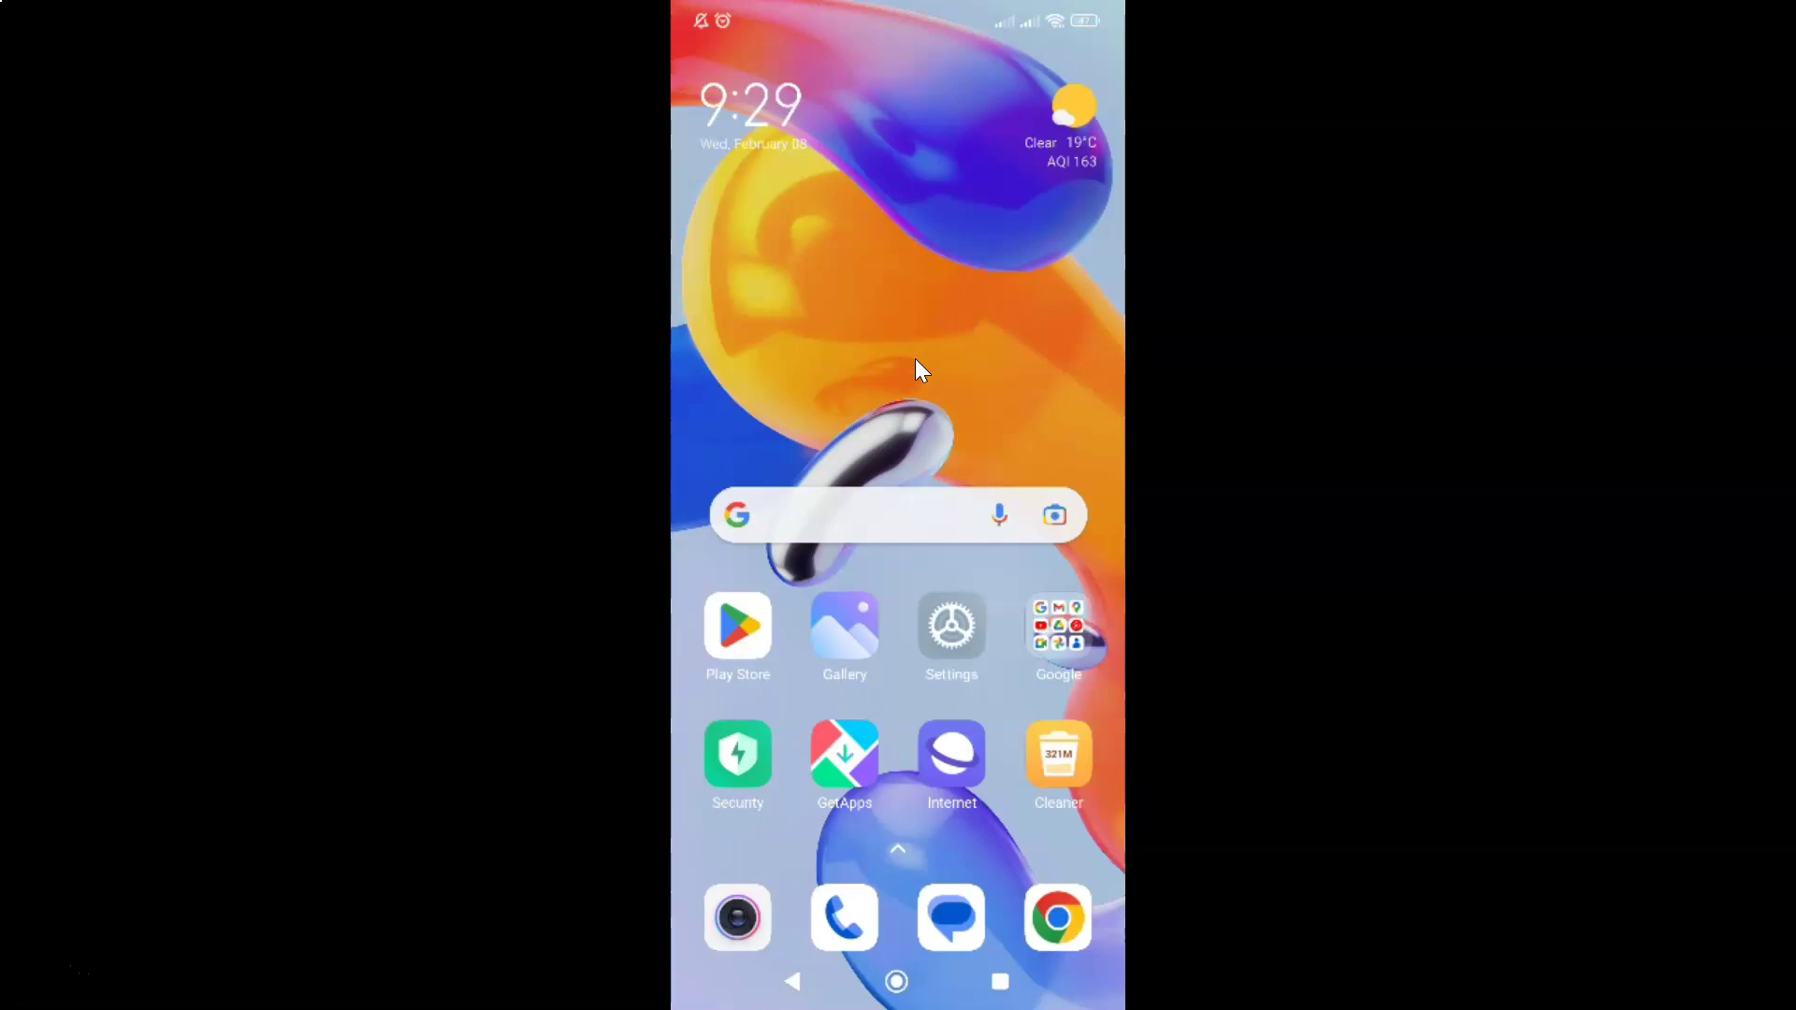
Launch the Phone app and switch from the favourites grid to the full contacts list.
left_click(843, 913)
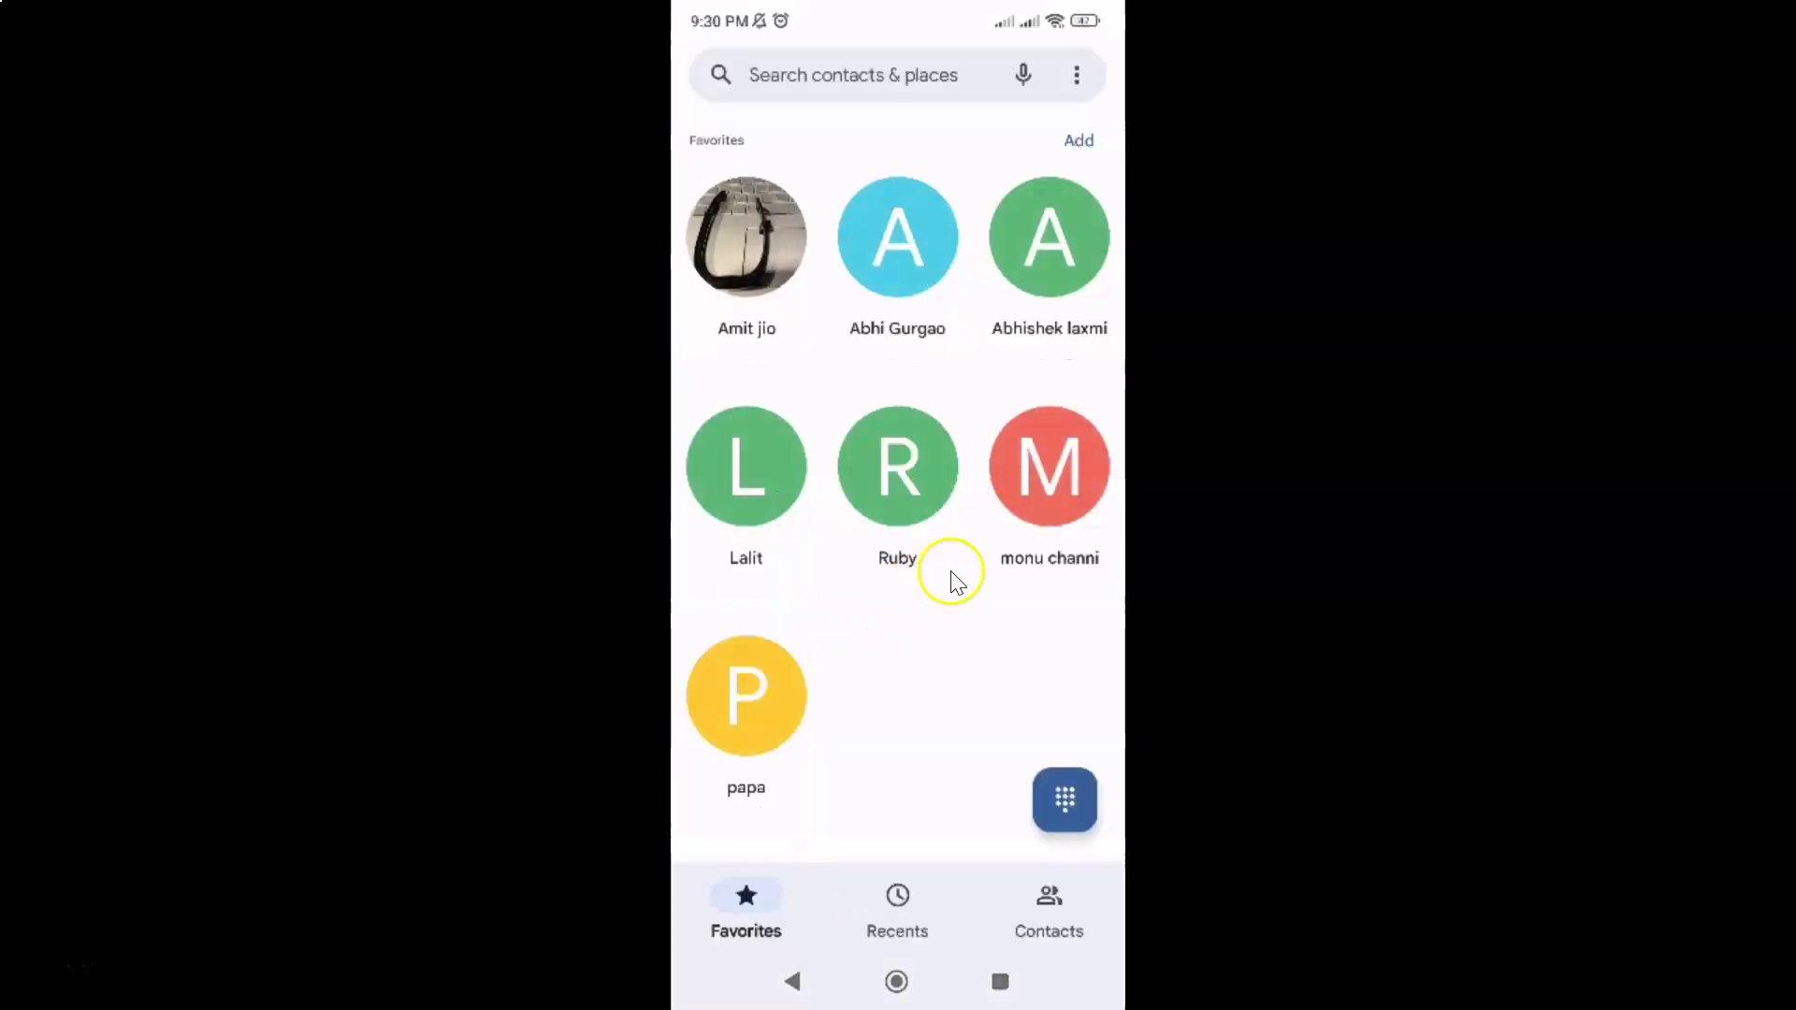
left_click(1065, 899)
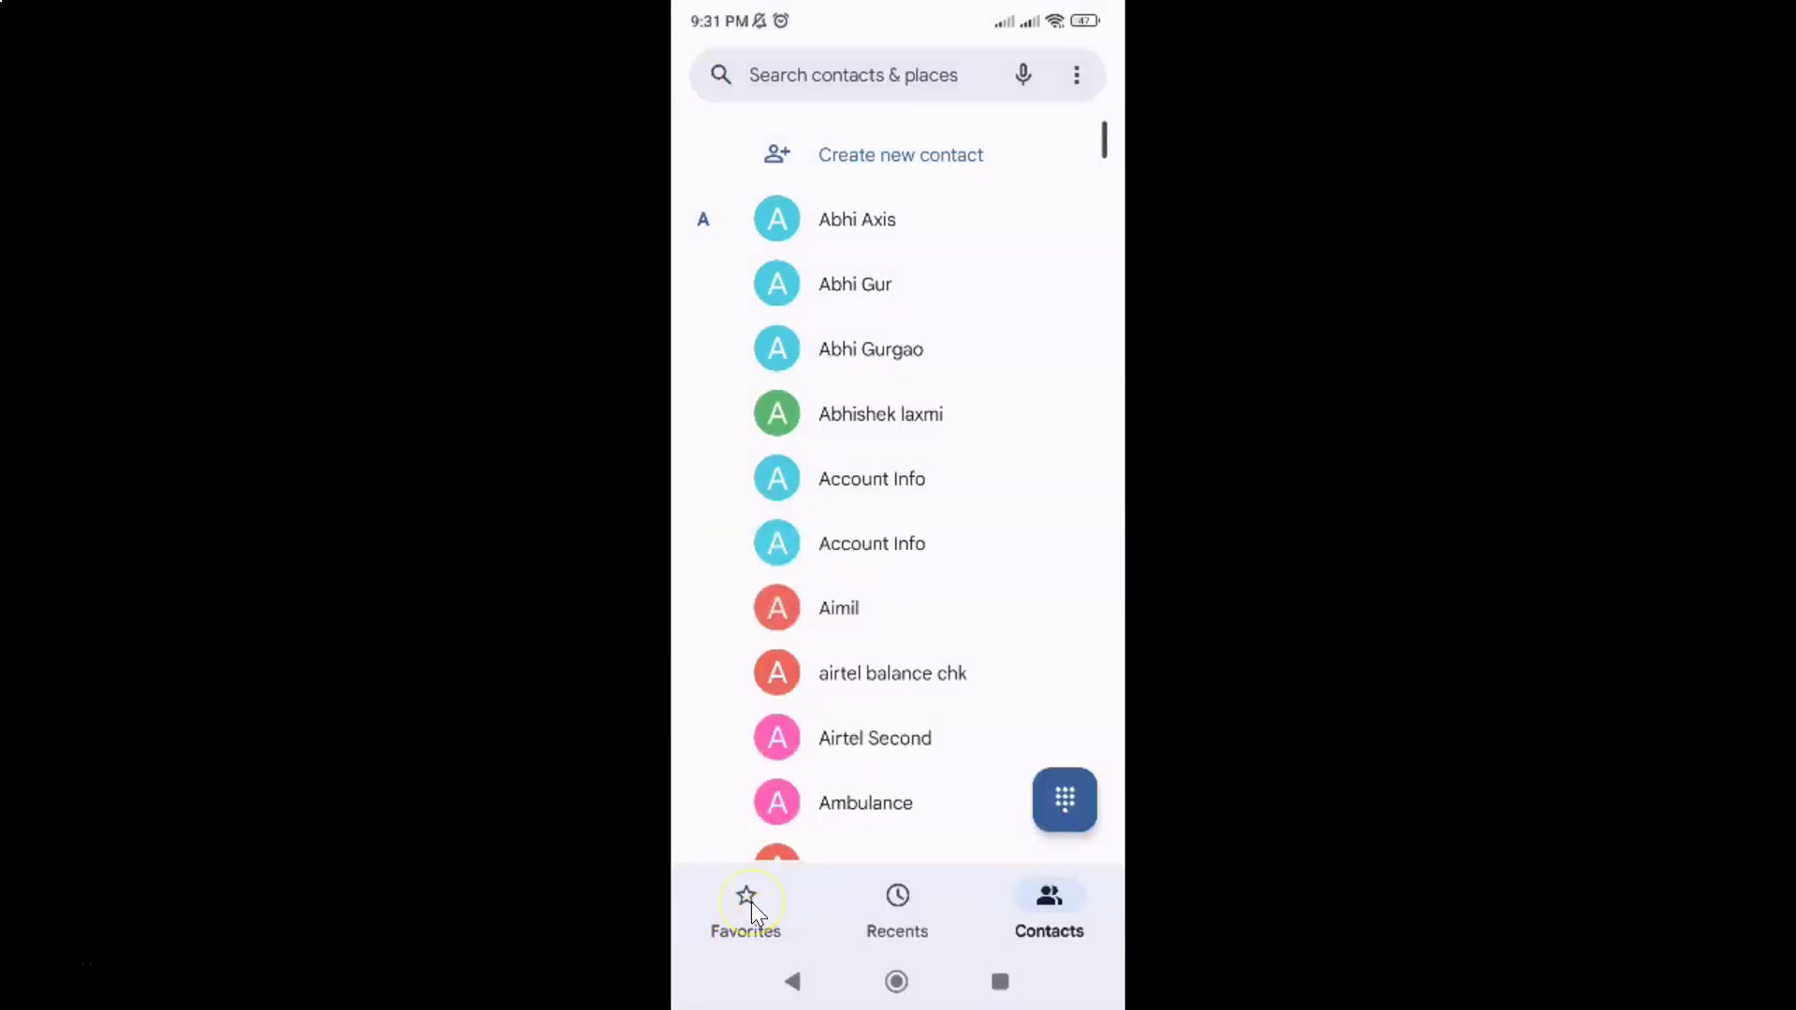
left_click(750, 901)
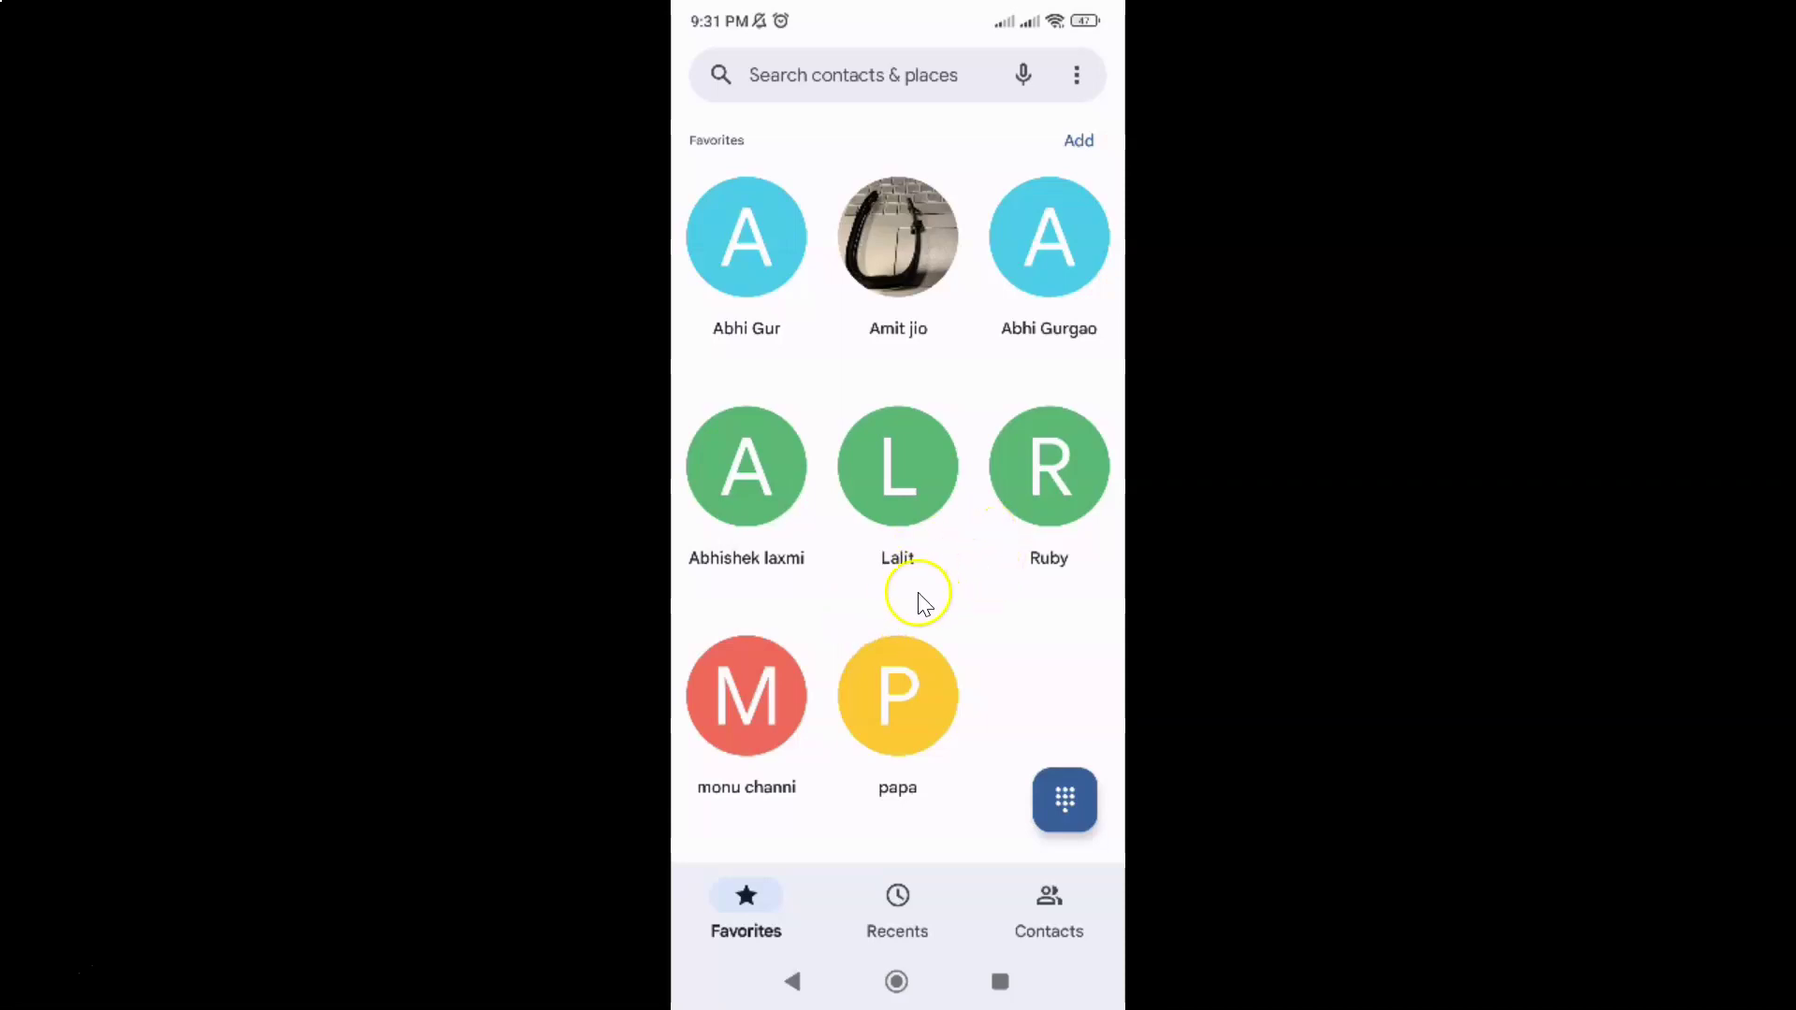
Dismiss the Phone app from the recent apps overview to reach the home screen.
left_click(1001, 982)
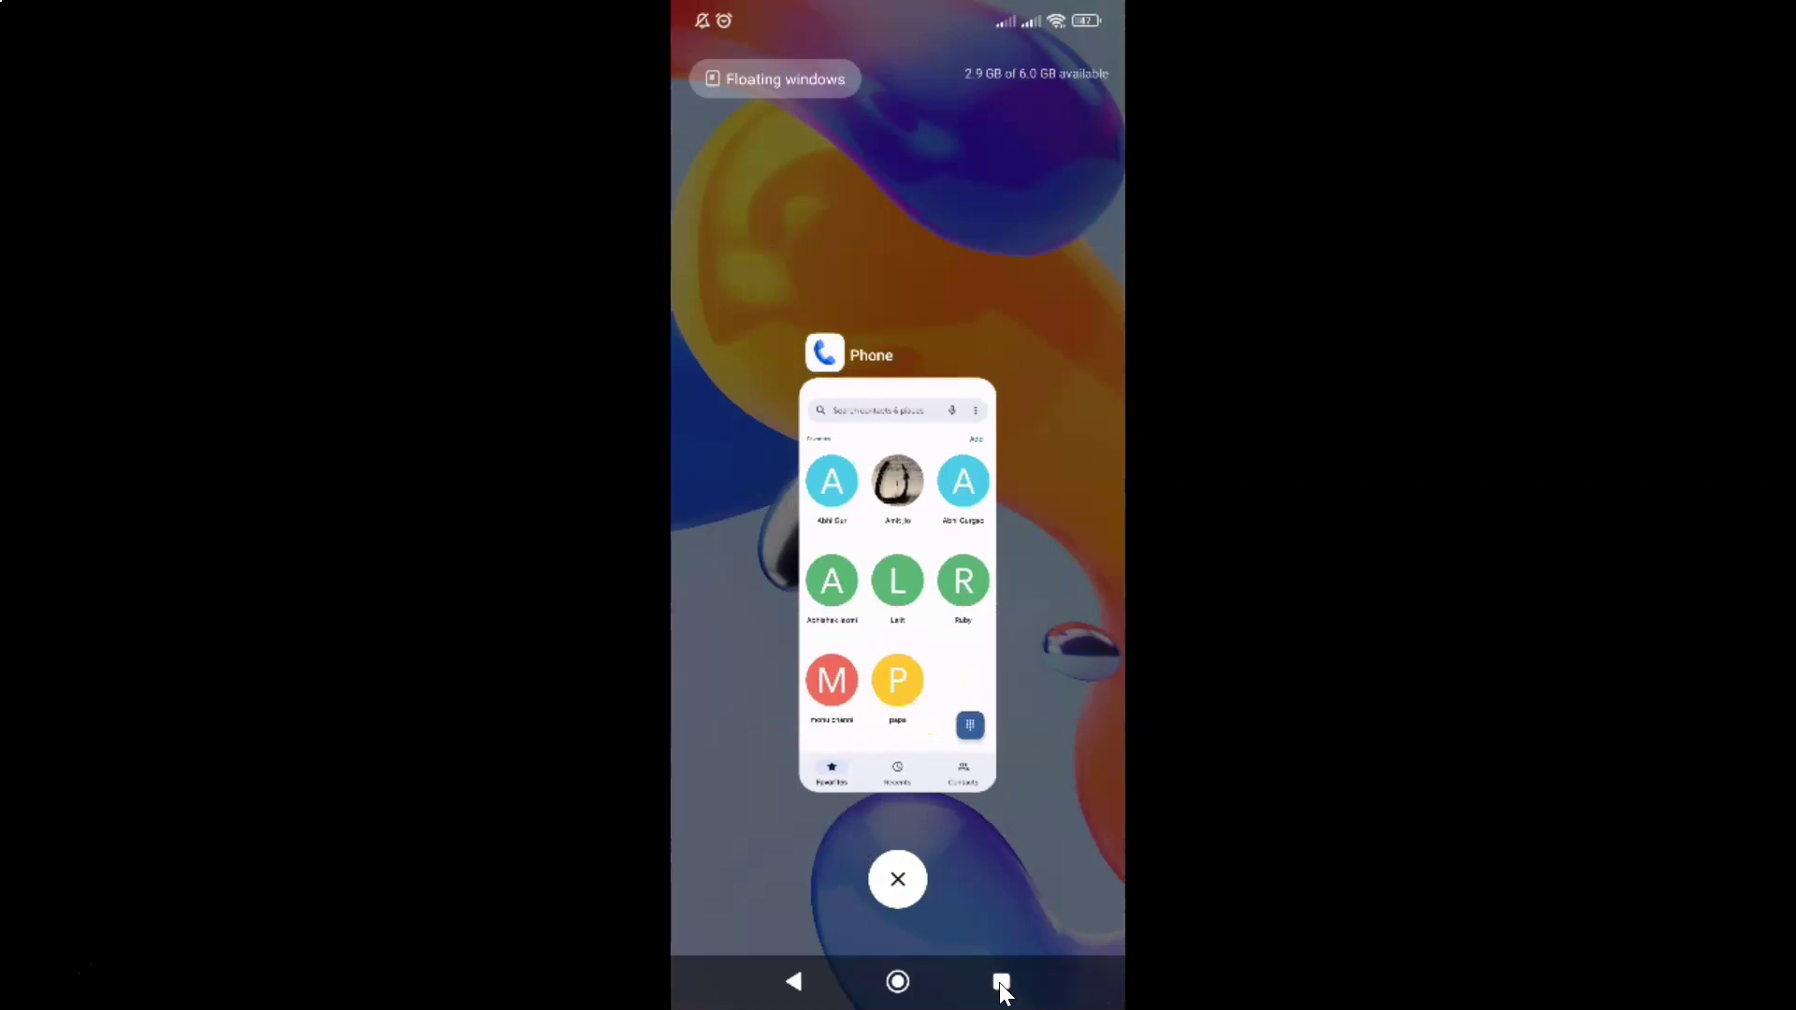
left_click(898, 701)
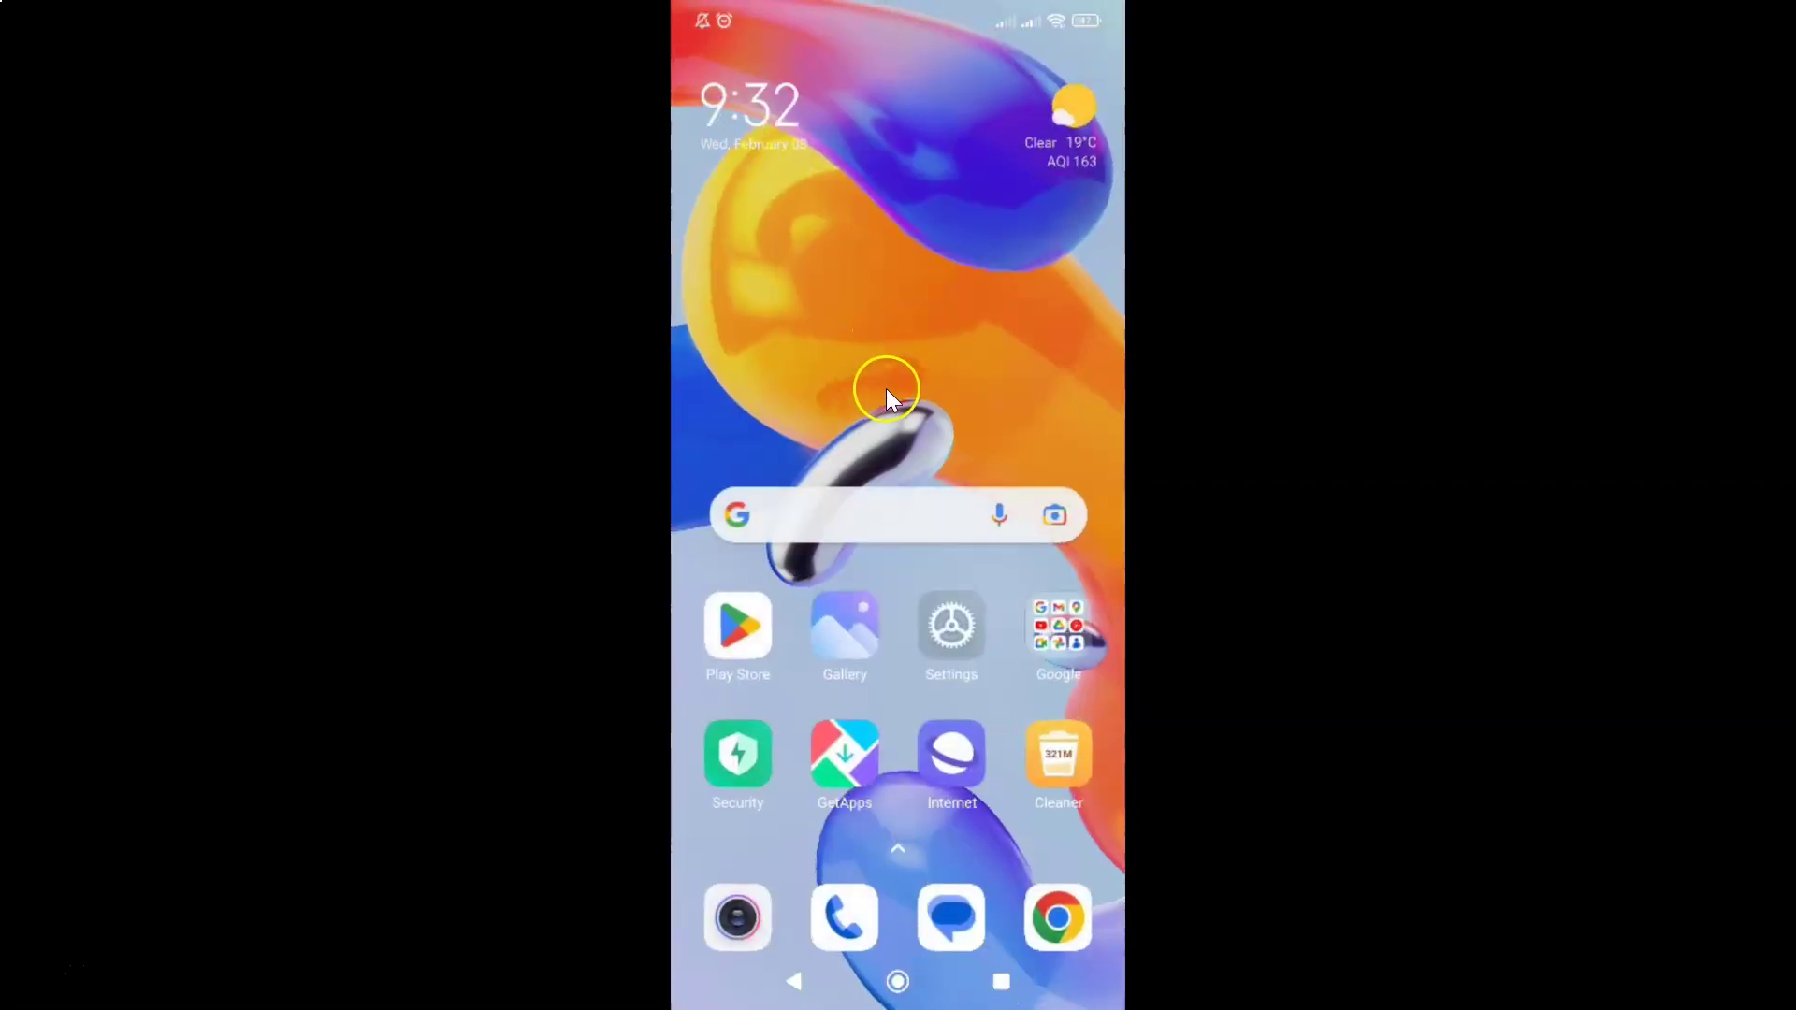